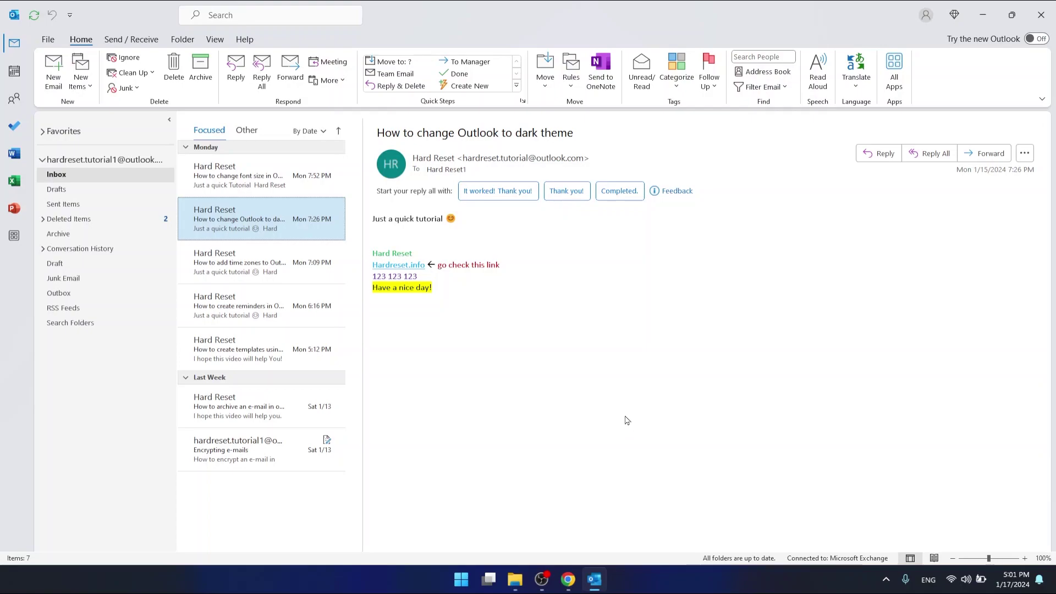
# Start a blank new email from the Home tab.
pyautogui.click(52, 68)
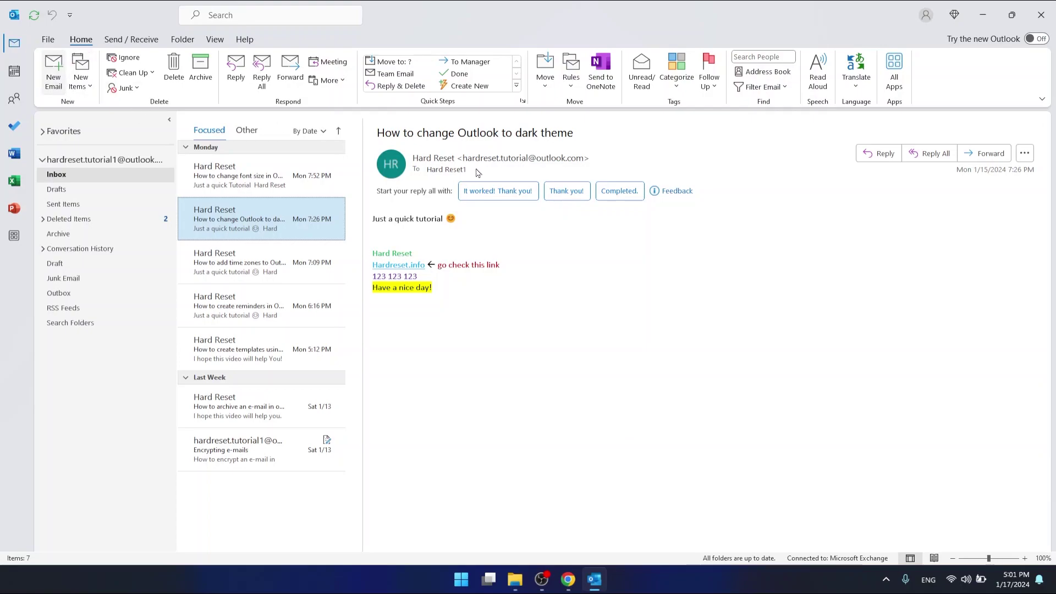
# Confirm the body font is Aptos (Body) 12, then close the message without saving.
pyautogui.click(372, 308)
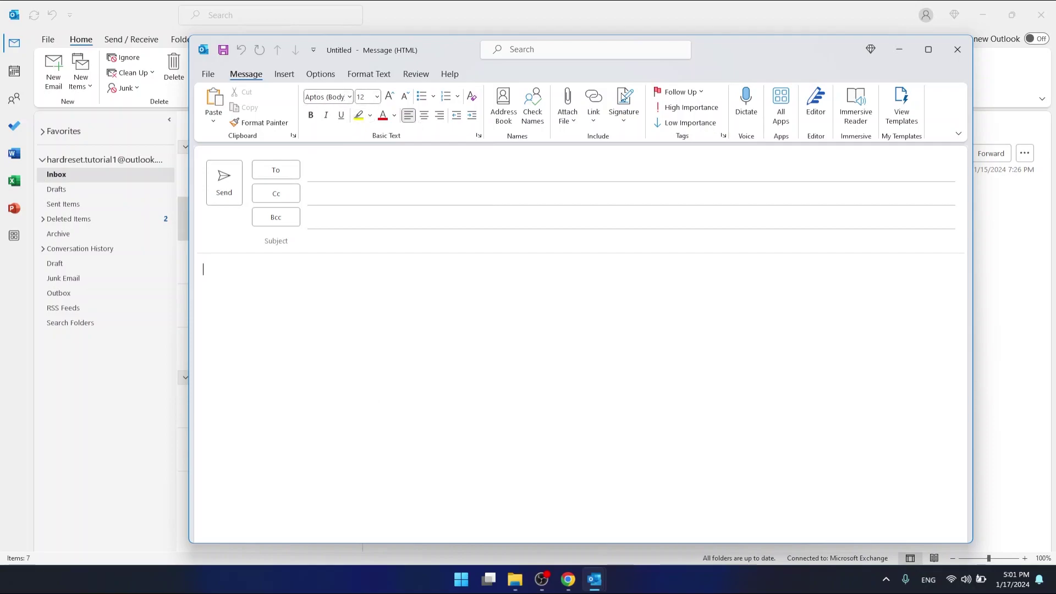
pyautogui.click(966, 57)
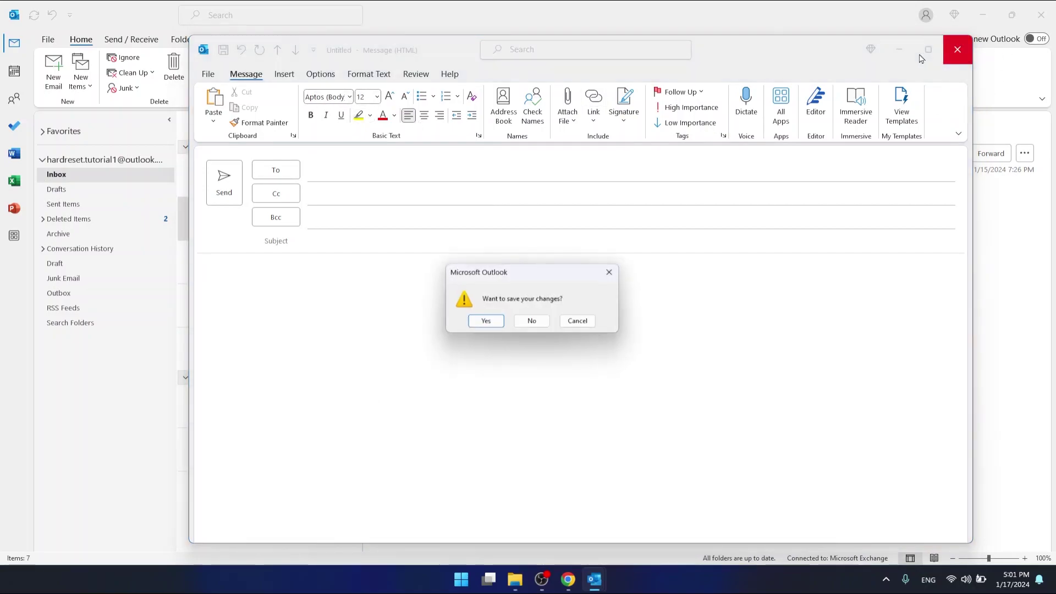
pyautogui.click(544, 323)
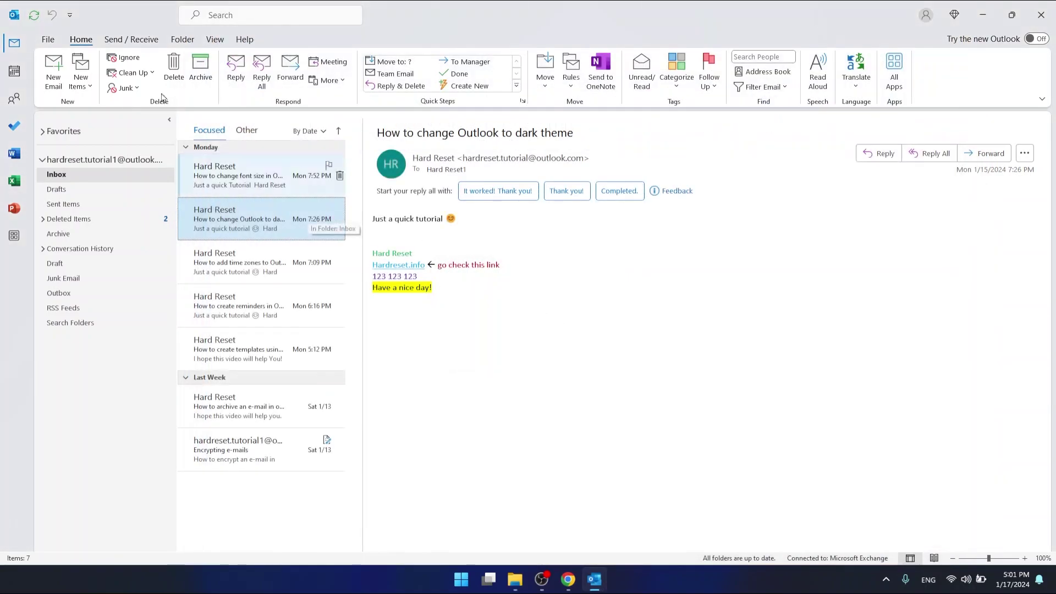
# Go to the Mail page of Outlook Options via File > Options.
pyautogui.click(48, 41)
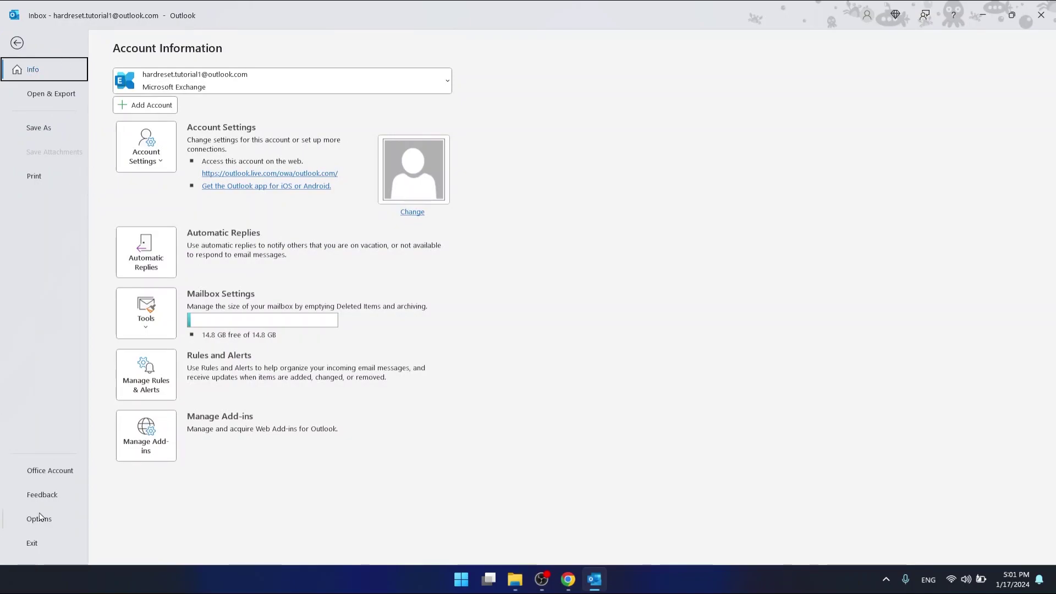
pyautogui.click(40, 521)
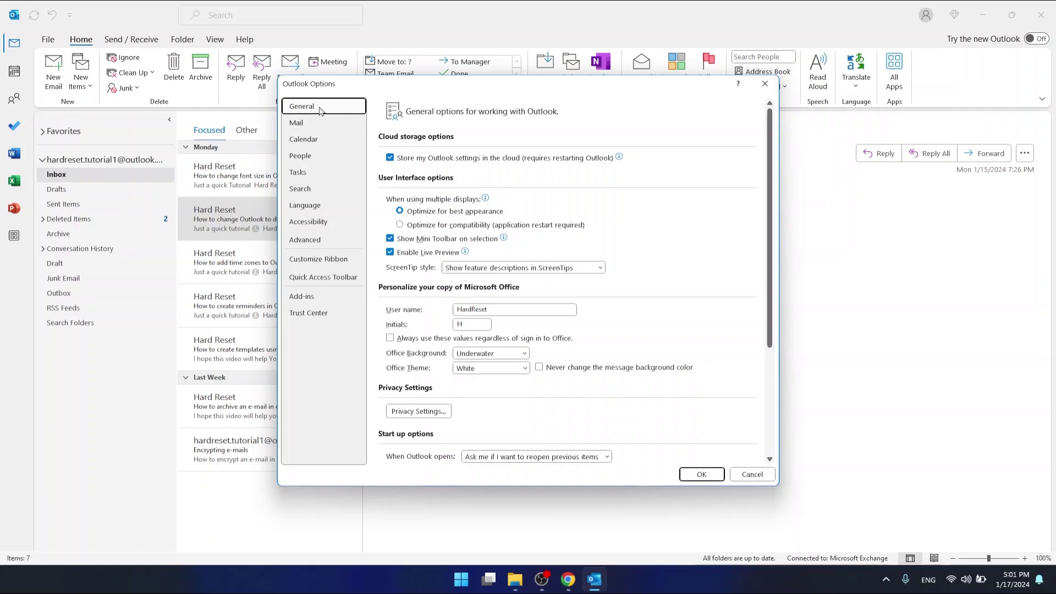
pyautogui.click(297, 128)
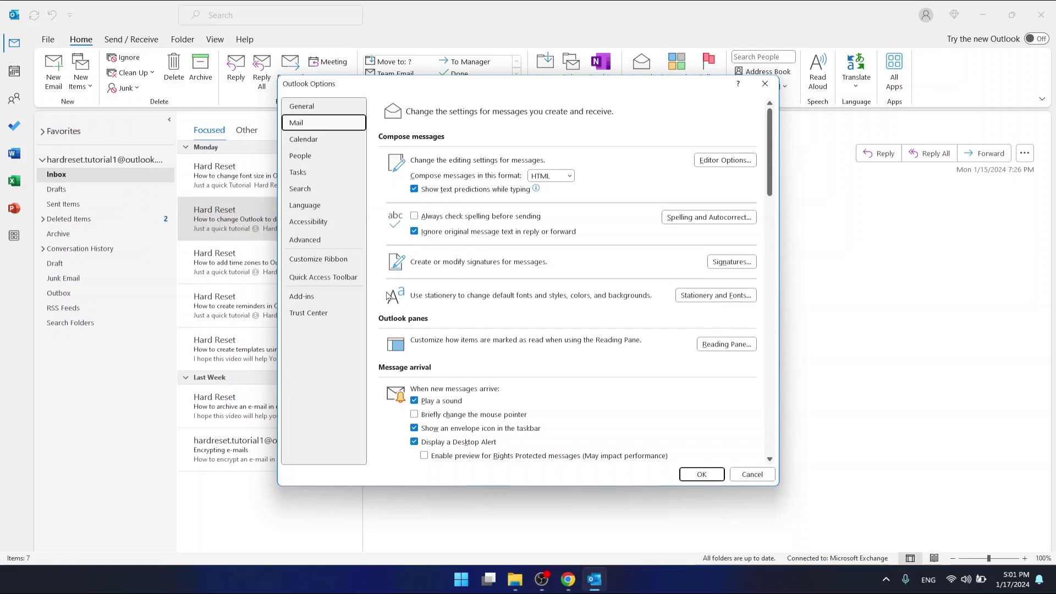
# Open Stationery and Fonts to reach the Personal Stationery tab.
pyautogui.click(711, 296)
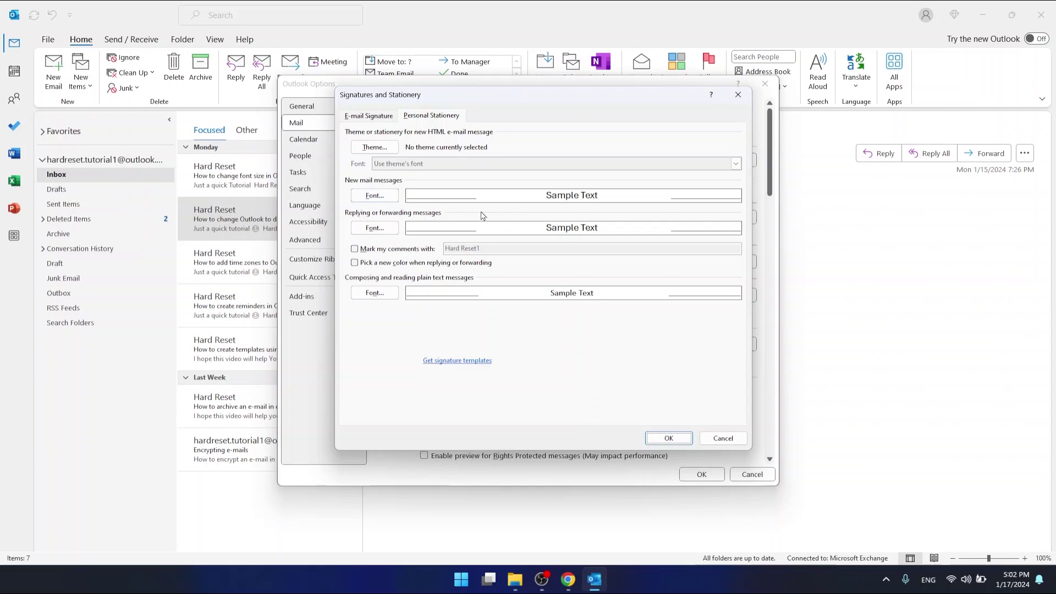
# Open the new mail messages Font dialog and pick Candara from the font list.
pyautogui.click(383, 199)
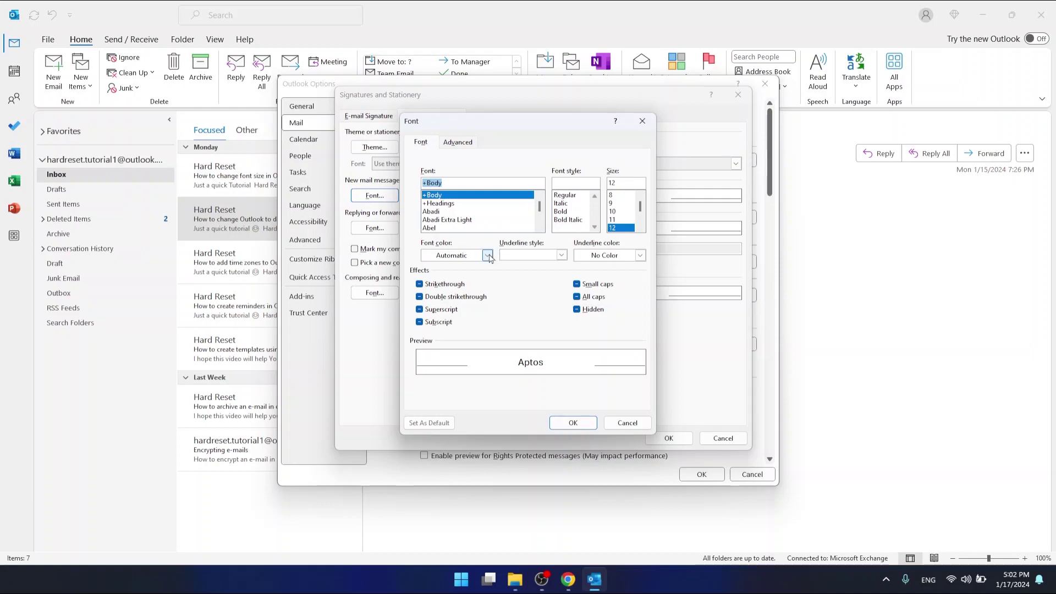
pyautogui.scroll(-5, 474, 210)
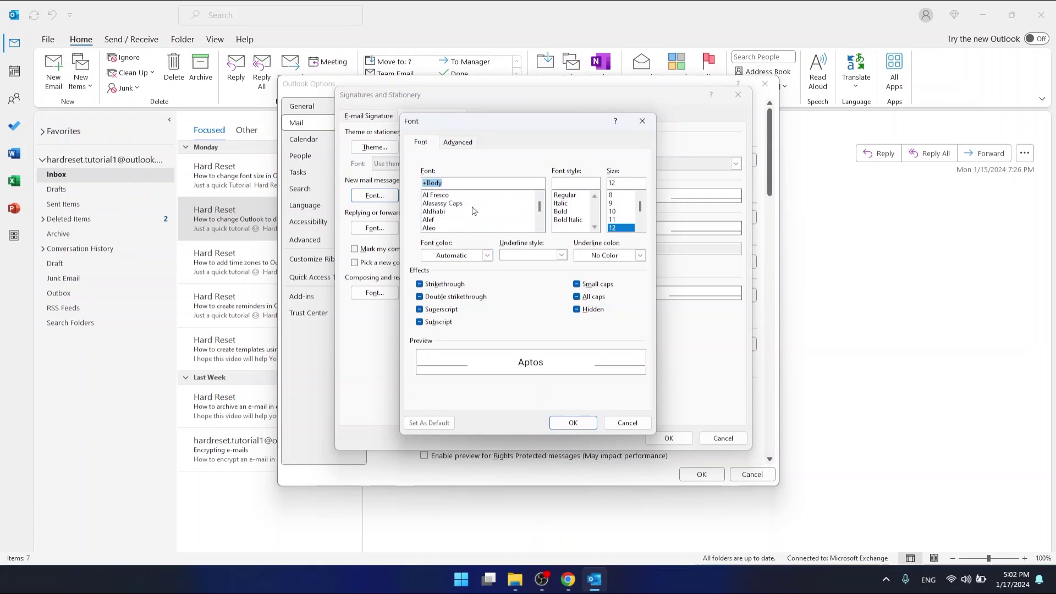
pyautogui.scroll(-6, 472, 212)
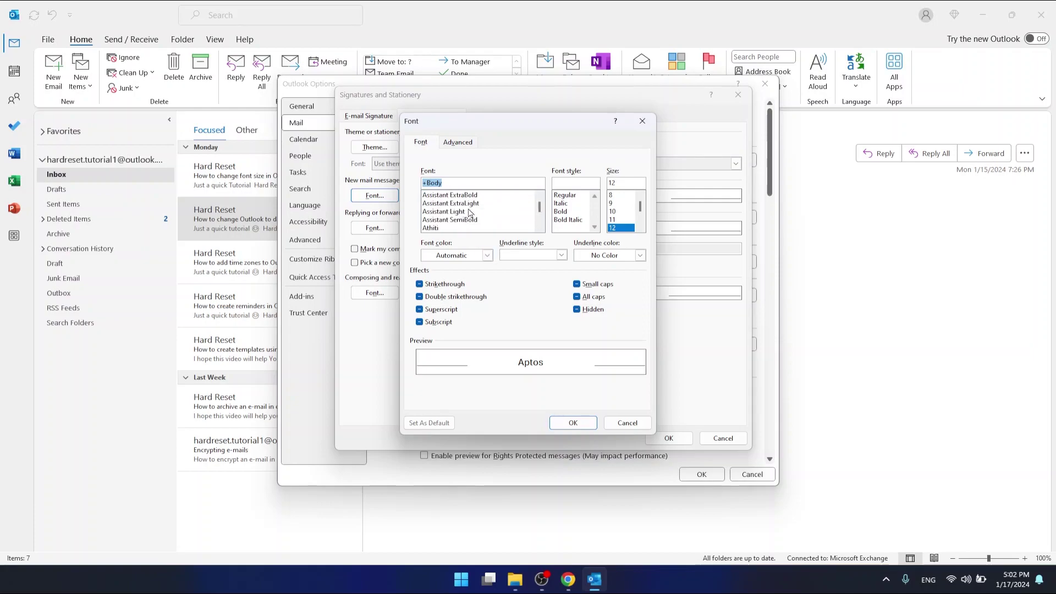
pyautogui.scroll(-4, 467, 219)
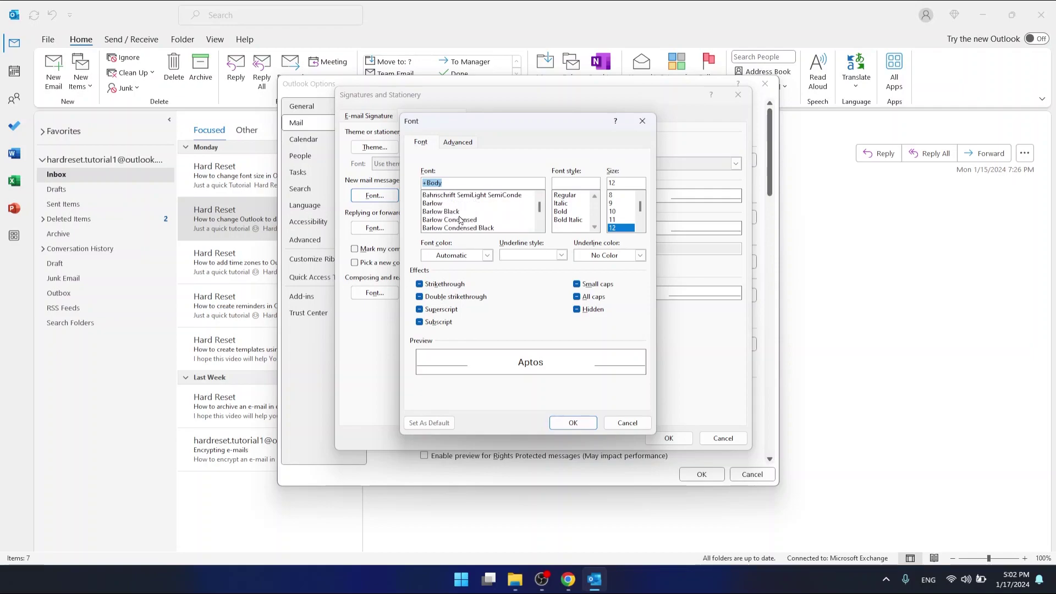
pyautogui.scroll(-6, 480, 219)
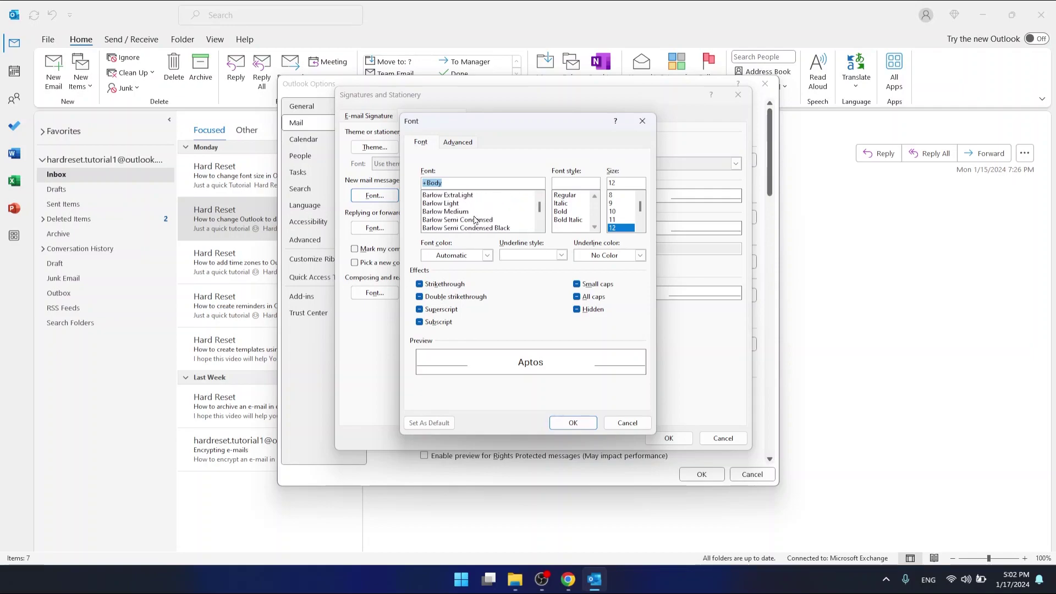
pyautogui.scroll(3, 472, 218)
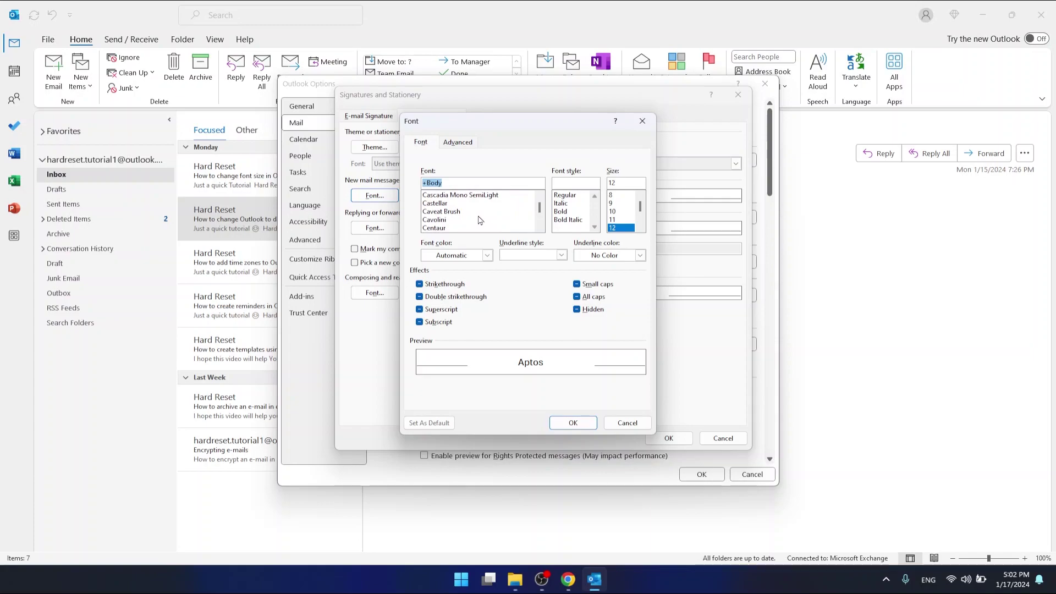
pyautogui.scroll(1, 460, 209)
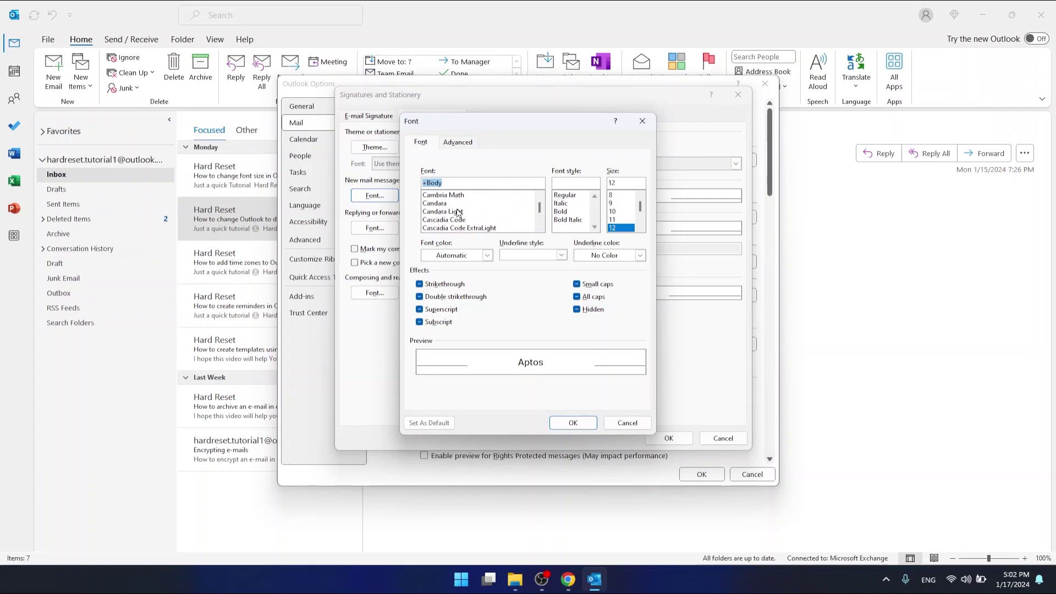
pyautogui.click(444, 203)
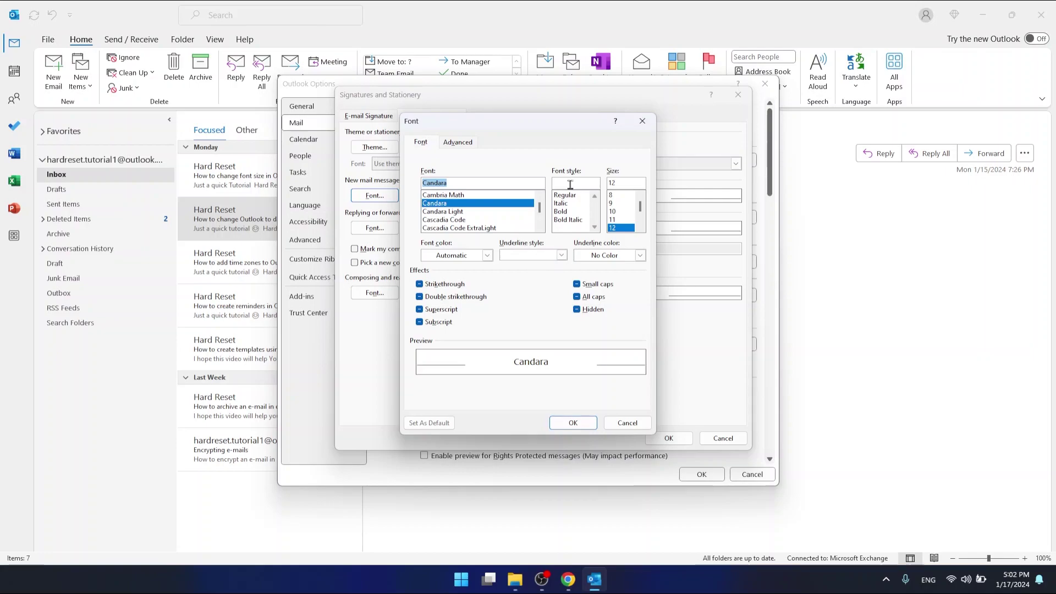
# Set the Candara font style to Regular and the size to 14.
pyautogui.click(570, 213)
pyautogui.click(571, 197)
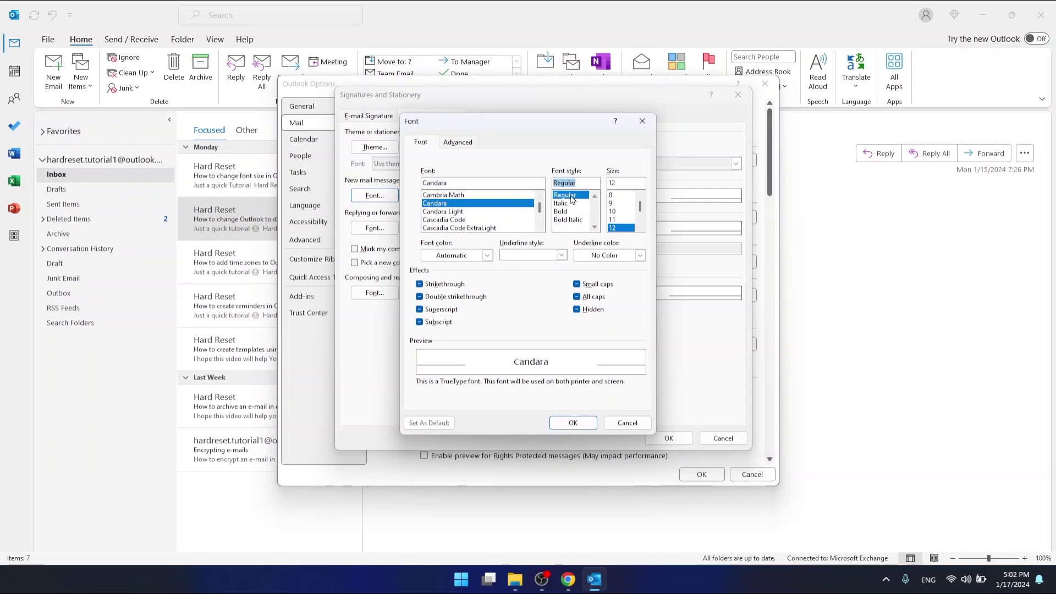
pyautogui.click(571, 204)
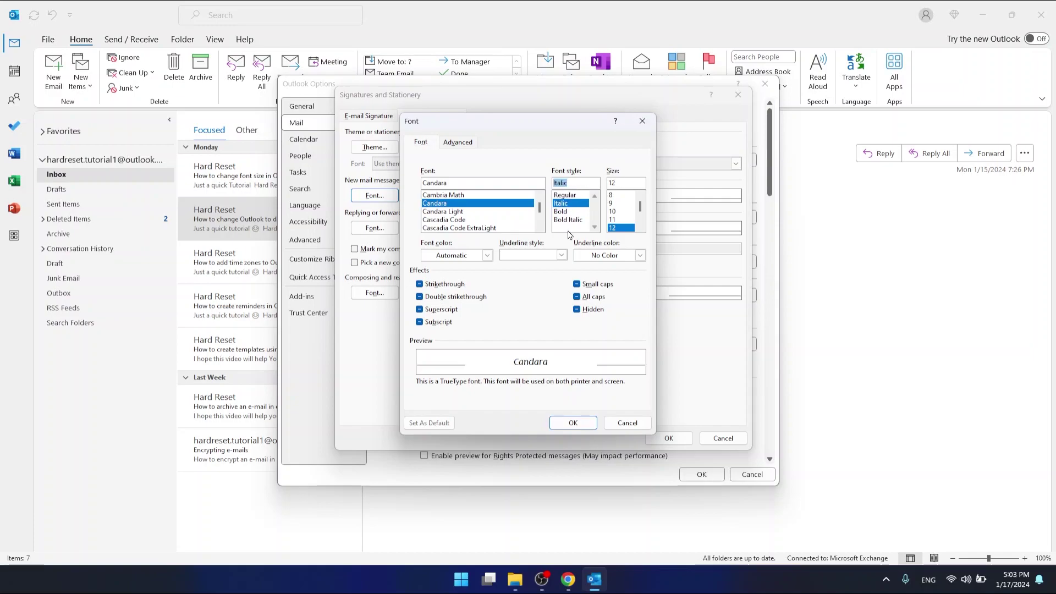
pyautogui.click(572, 196)
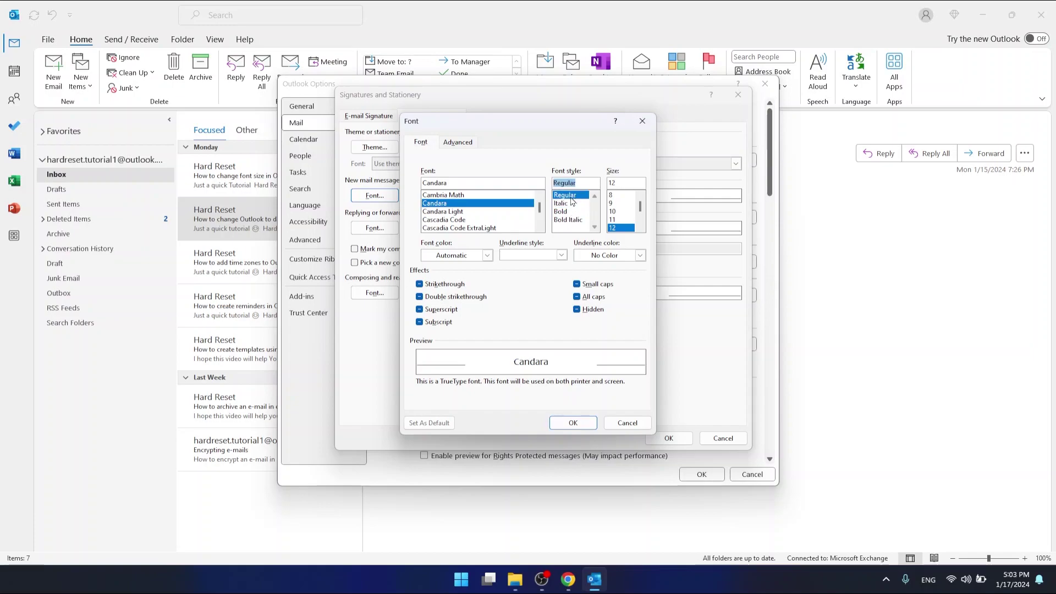
pyautogui.click(640, 228)
pyautogui.click(640, 227)
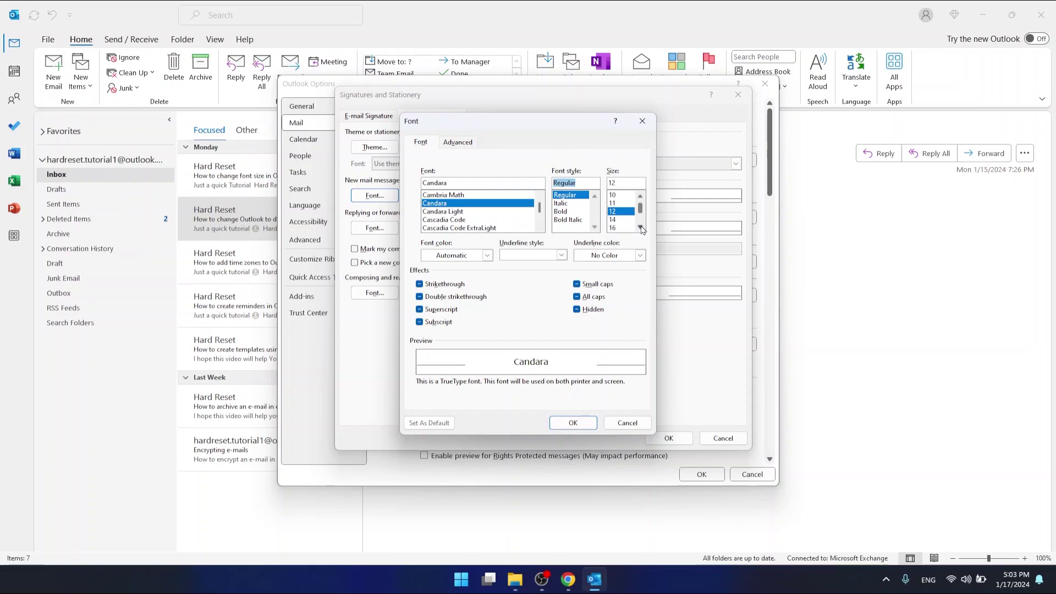
pyautogui.click(612, 220)
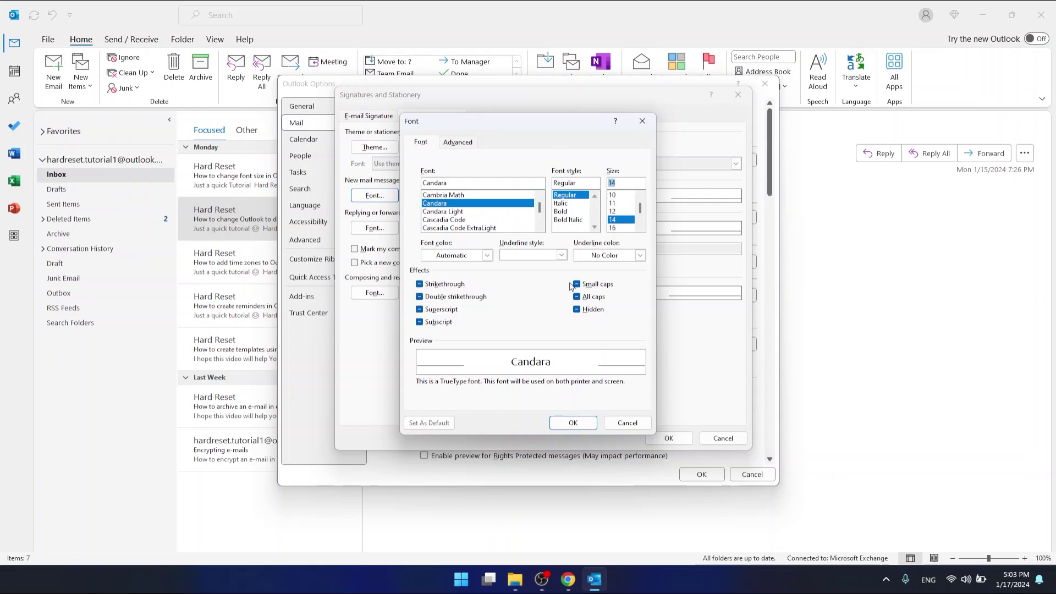
# Leave superscript/subscript effects unchanged and save the Font, Stationery and Options dialogs.
pyautogui.click(420, 310)
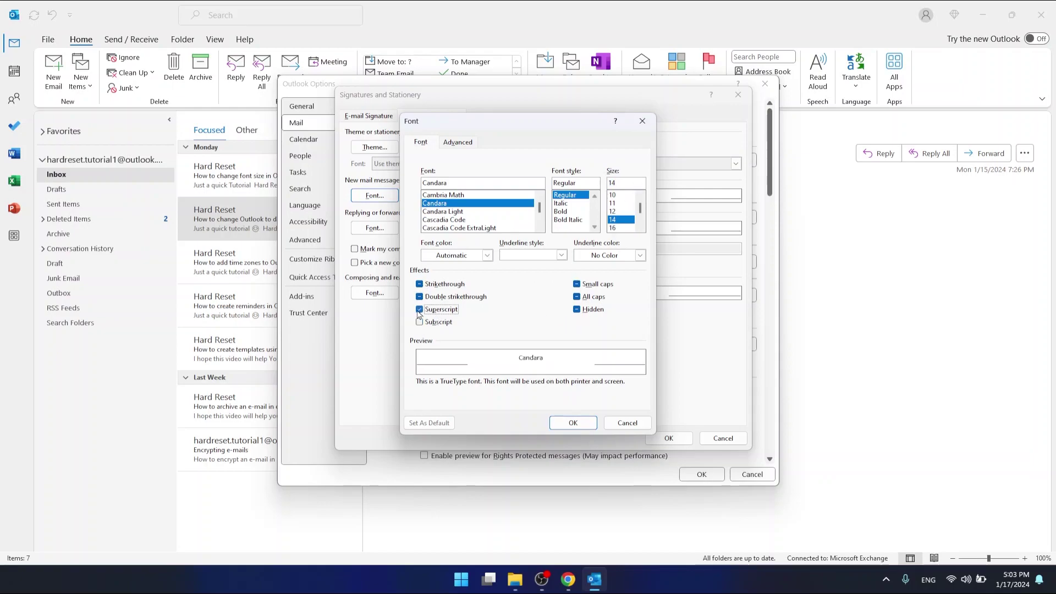
pyautogui.click(420, 310)
pyautogui.click(422, 311)
pyautogui.click(420, 322)
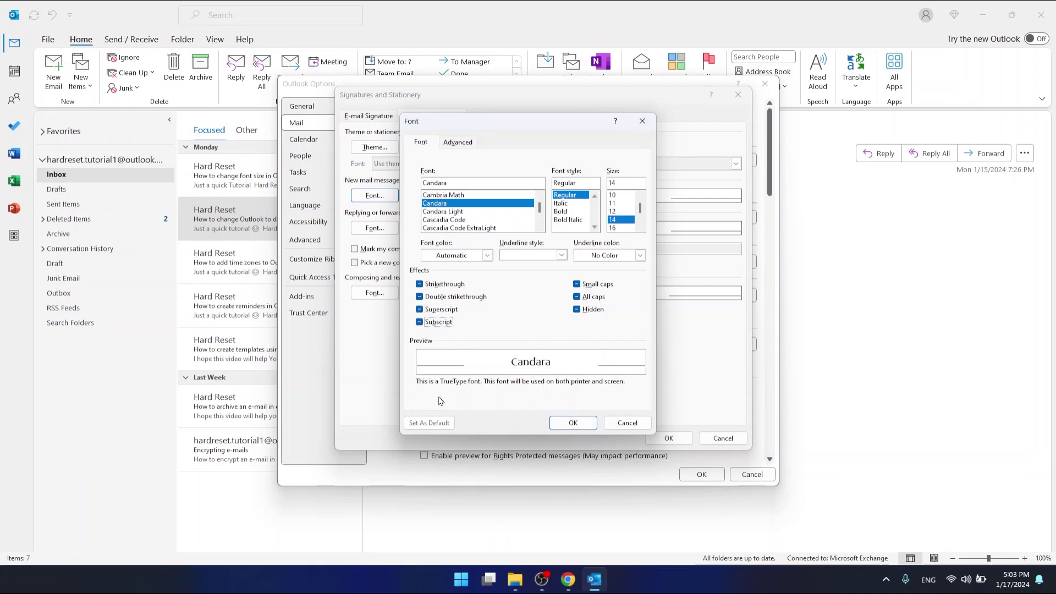
pyautogui.click(573, 423)
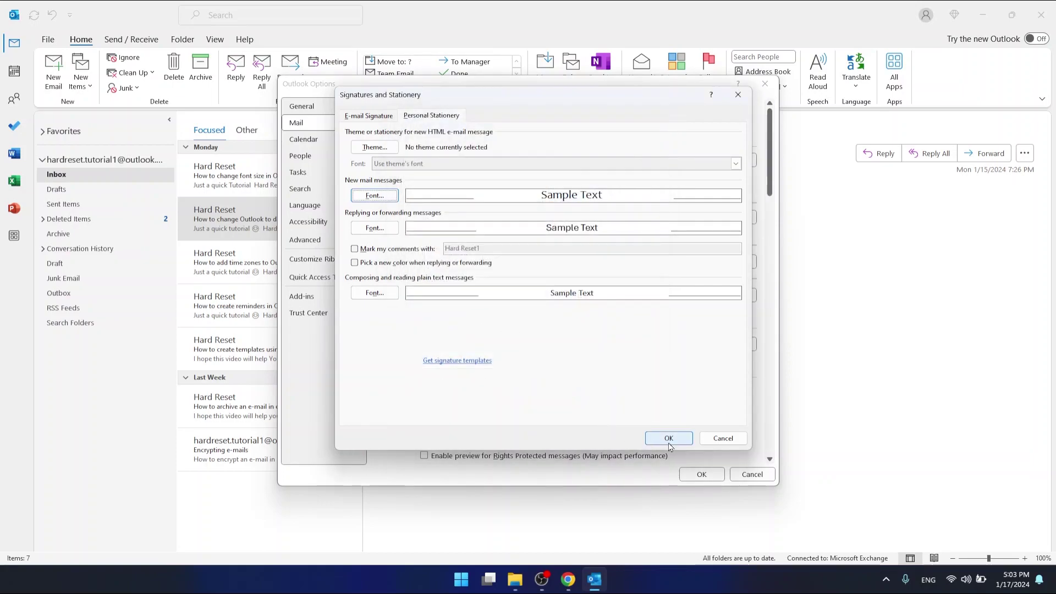
pyautogui.click(662, 440)
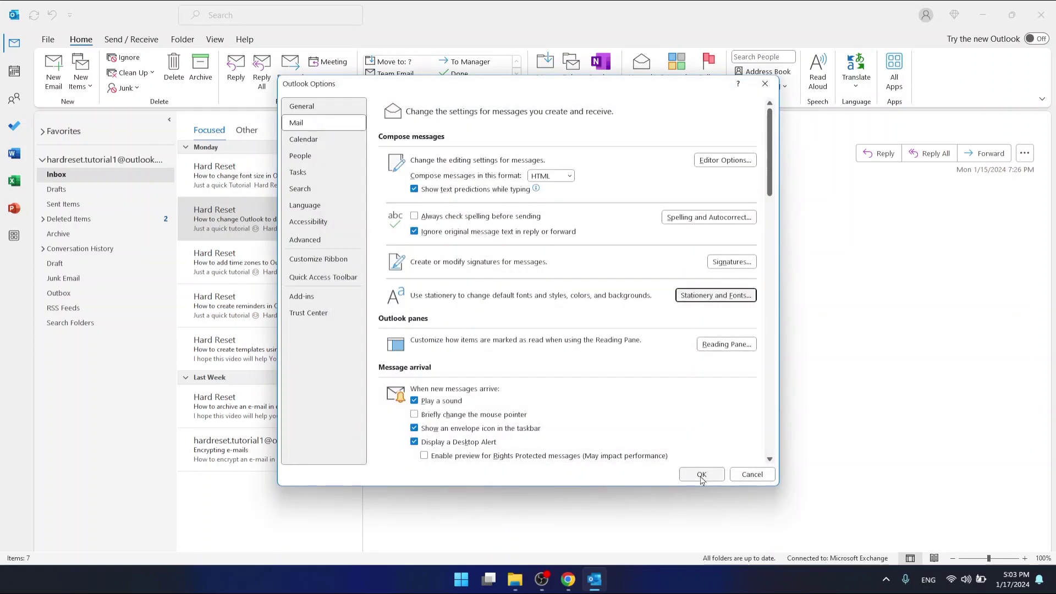
pyautogui.click(701, 475)
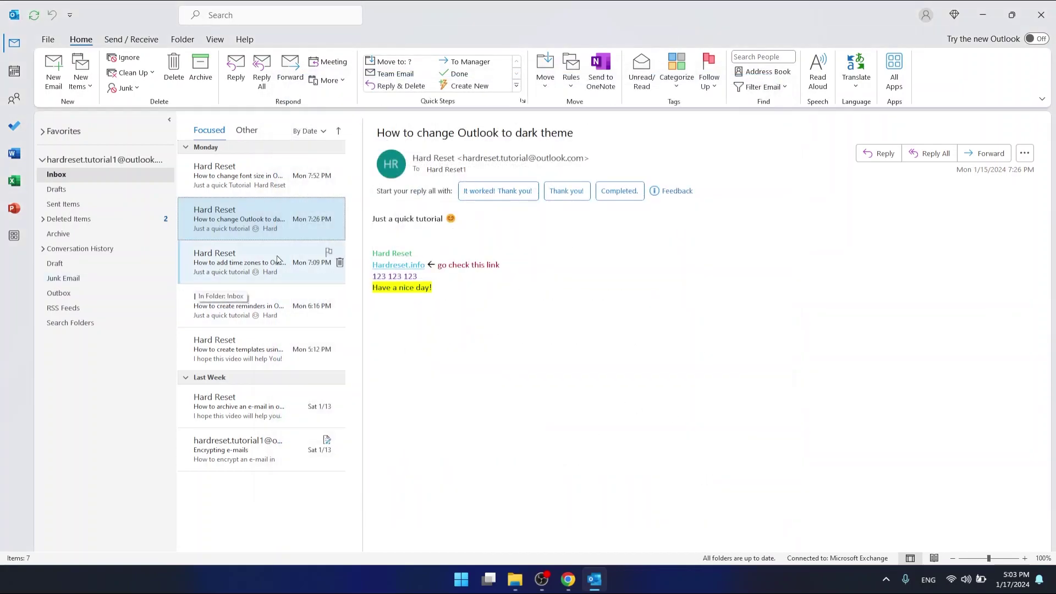
# Start a new email and type 'K' above the signature to test Candara 14.
pyautogui.click(54, 70)
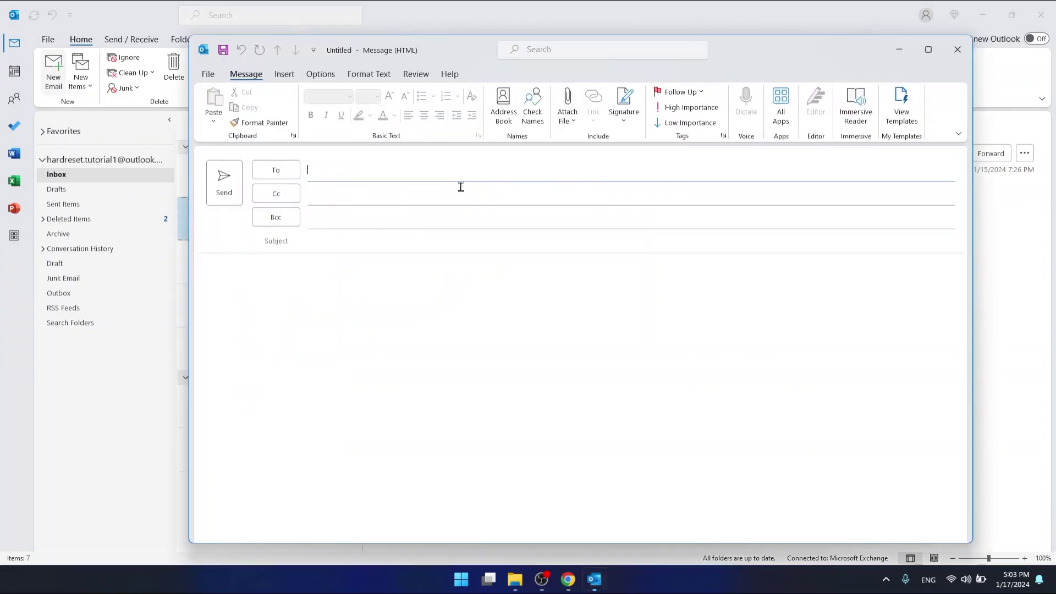
pyautogui.click(342, 295)
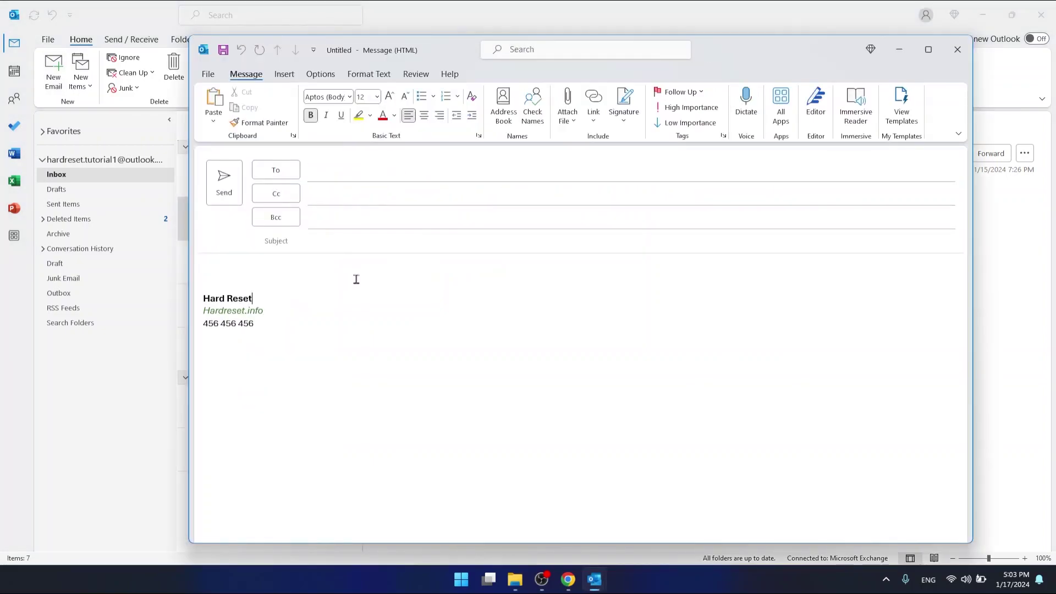
pyautogui.click(311, 284)
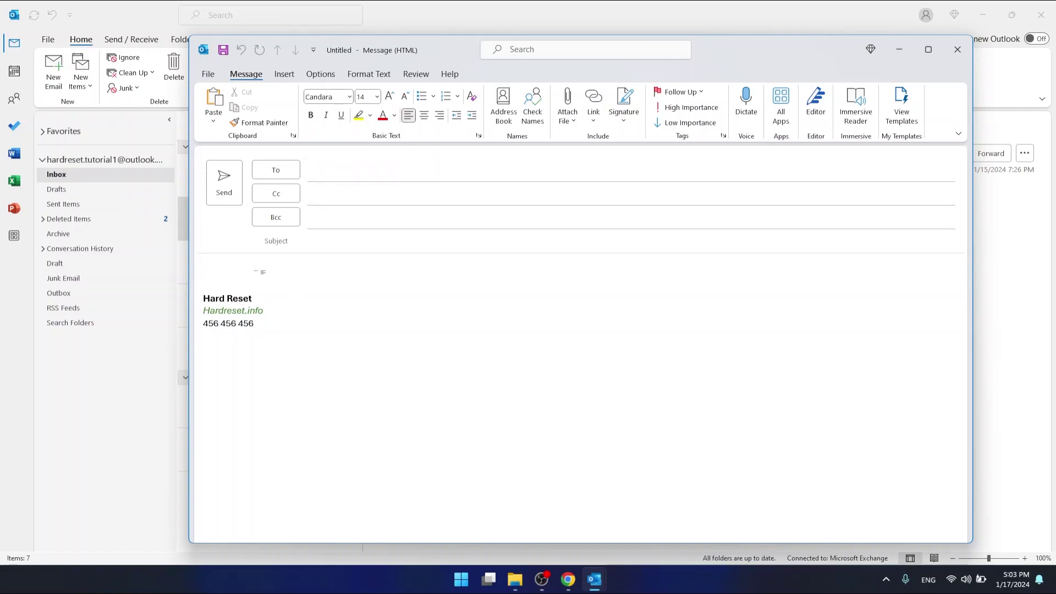
pyautogui.write('K')
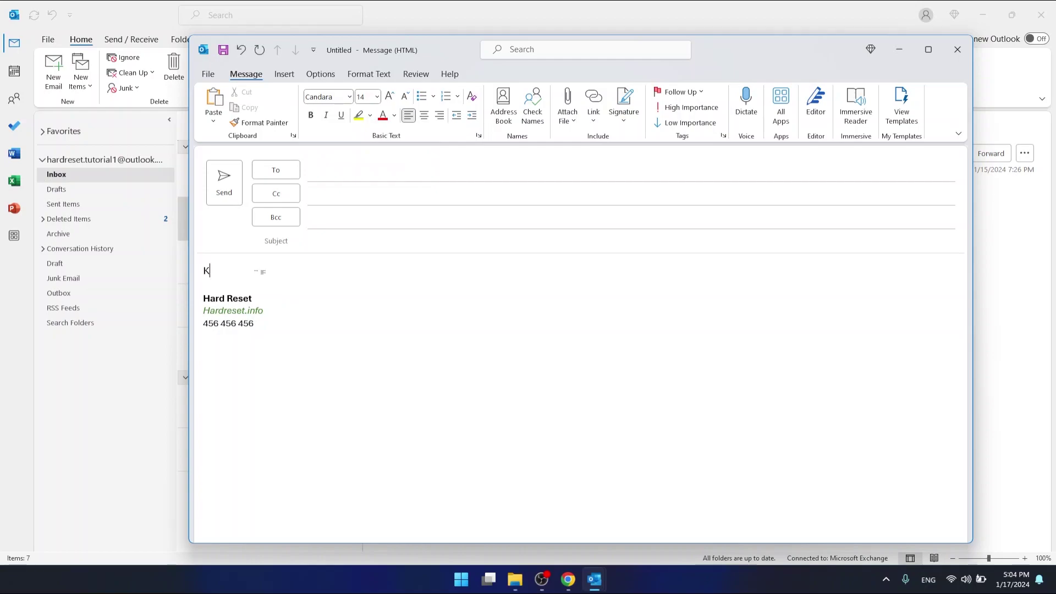